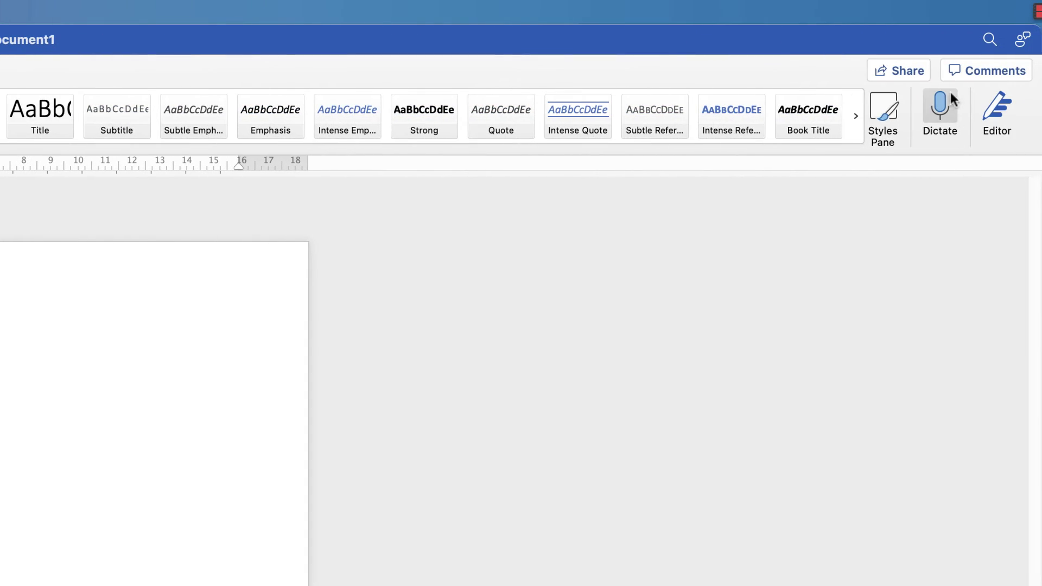
- Turn on Dictate and move the Listening panel higher up the screen
left_click(937, 114)
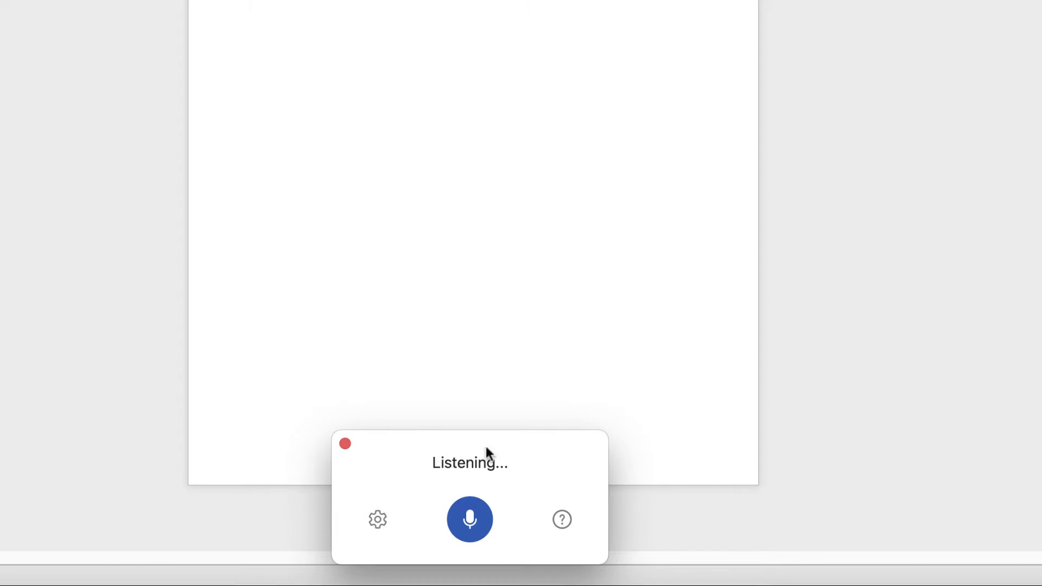
left_click_drag(525, 437, 527, 332)
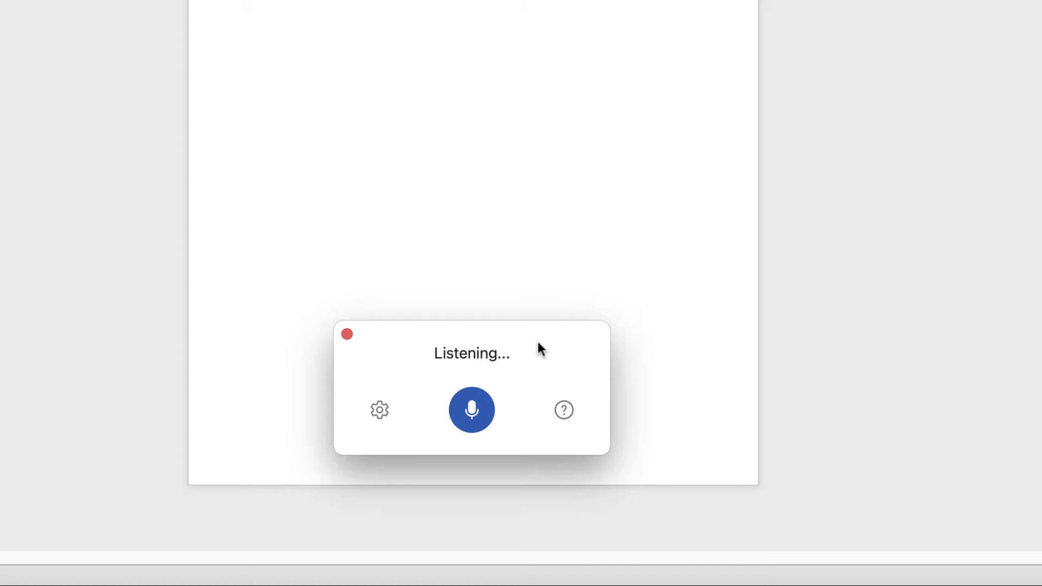
- Pause dictation, then select and delete the dictated test sentence
left_click(472, 411)
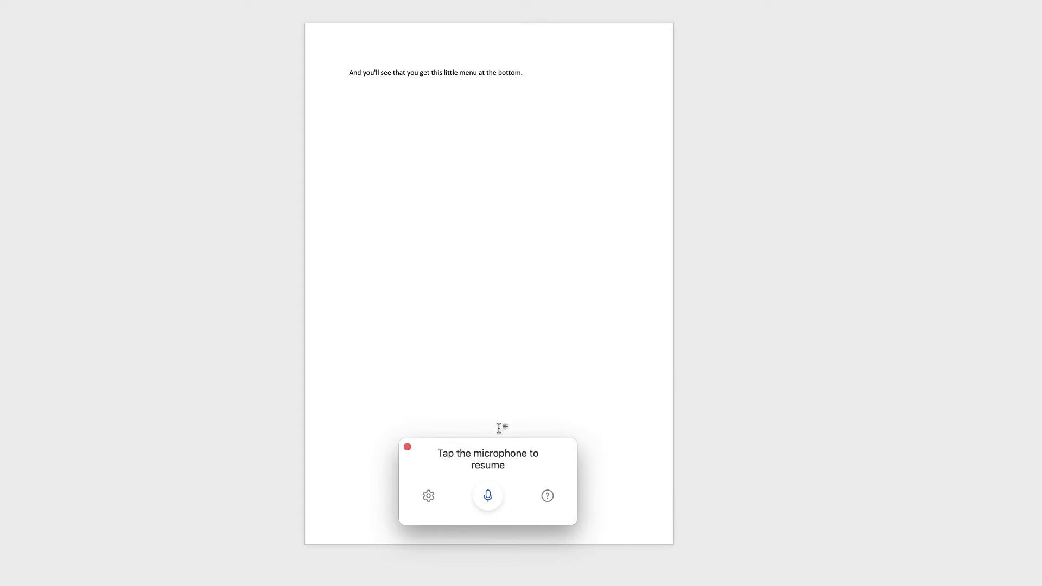
left_click(525, 72)
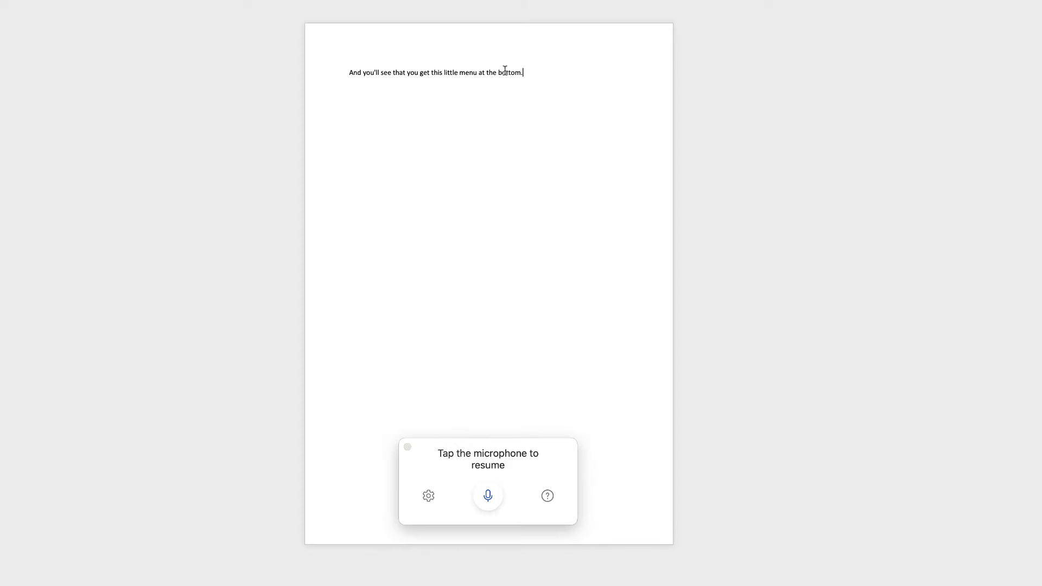
left_click_drag(349, 72, 528, 72)
key("BackSpace")
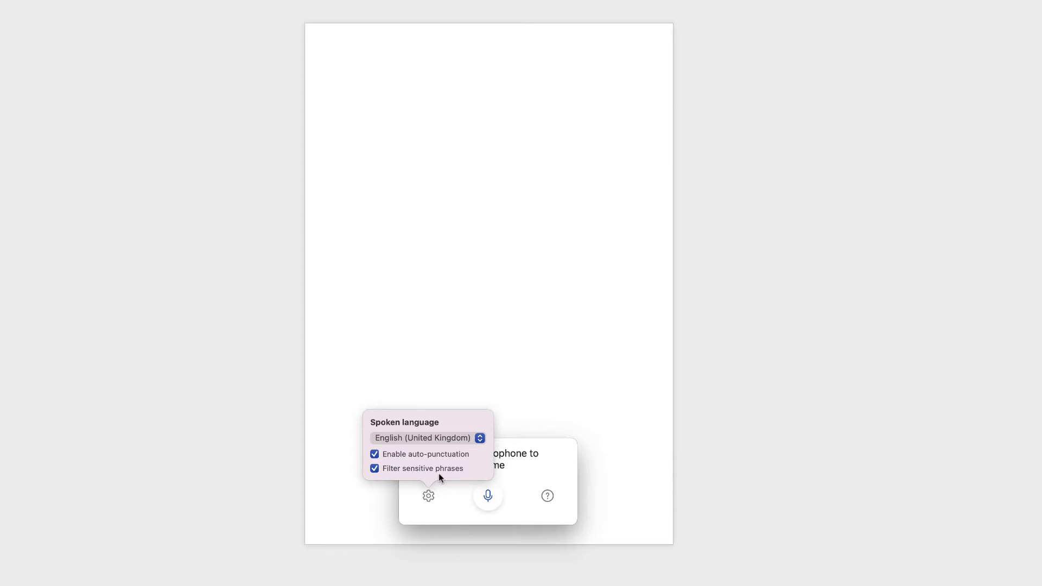
- Close the dictation settings popover
left_click(447, 484)
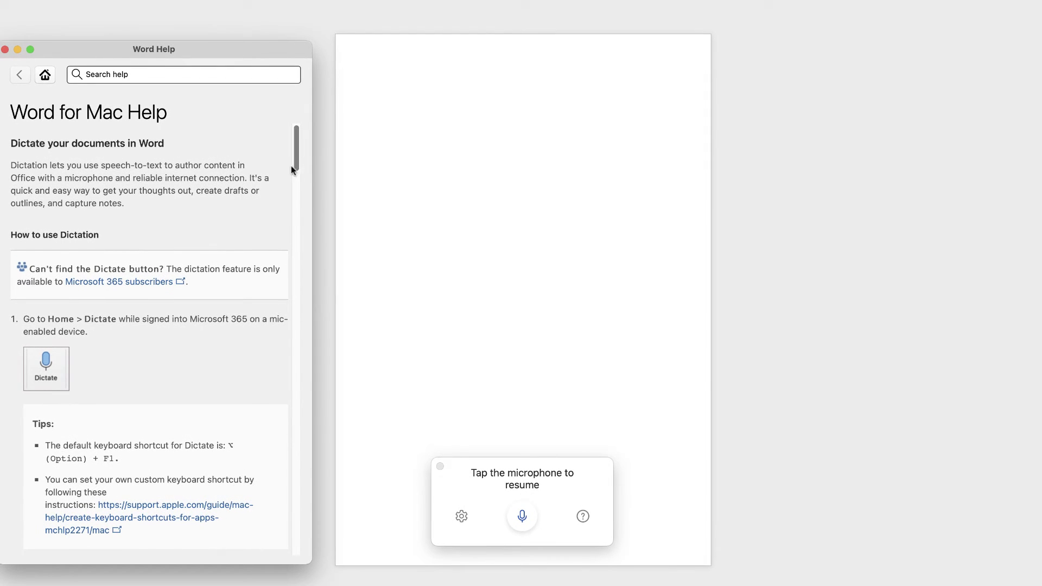
- Scroll through the help article's dictation phrase tables for punctuation, editing and formatting
left_click_drag(297, 169, 295, 255)
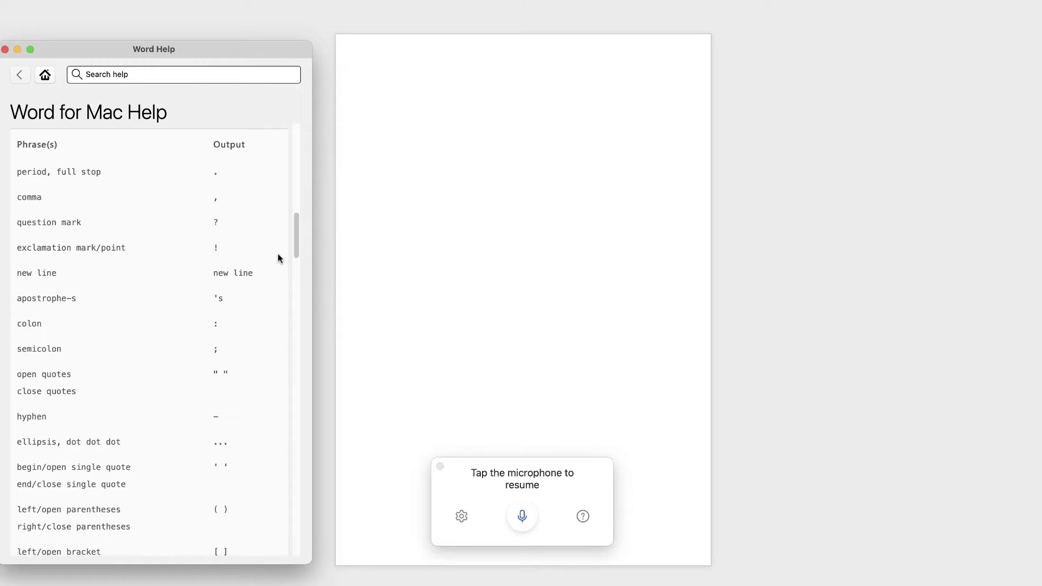
left_click_drag(294, 252, 296, 325)
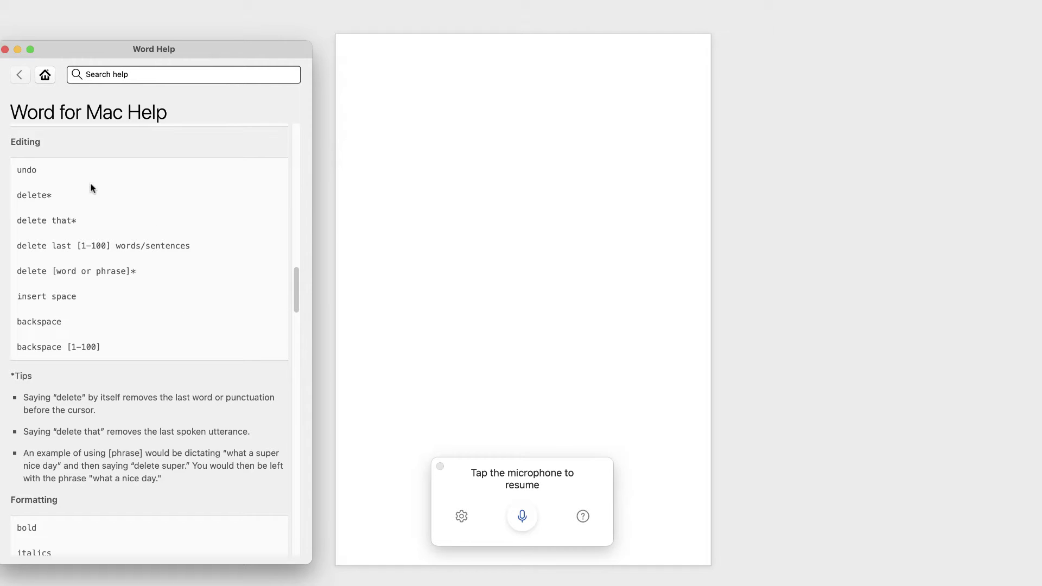
left_click_drag(295, 294, 298, 333)
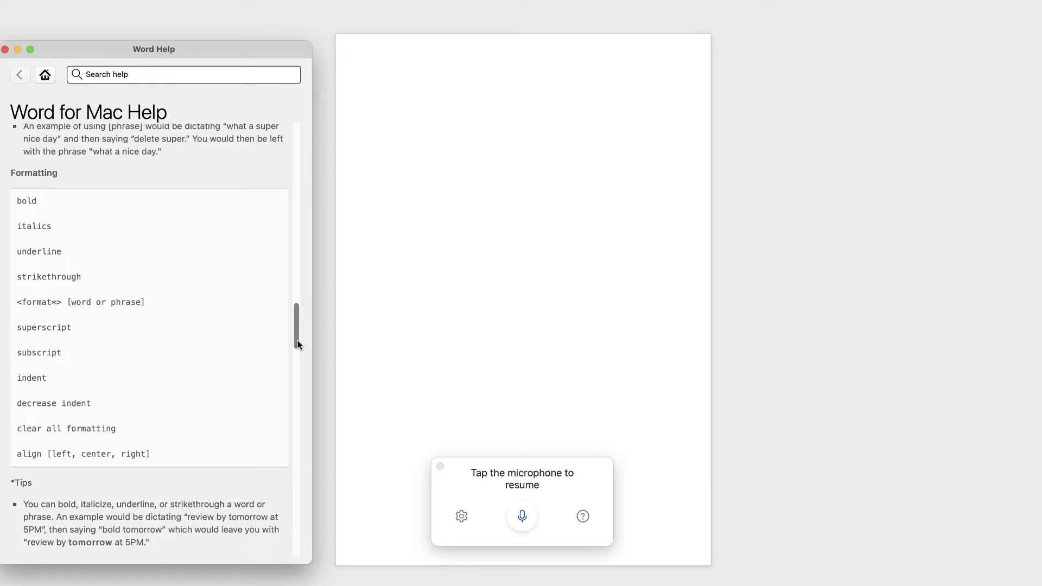
left_click_drag(297, 345, 310, 497)
- Close Word Help and dictate the paragraph starting 'Video provides a powerful way to help you prove your point.'
left_click(5, 50)
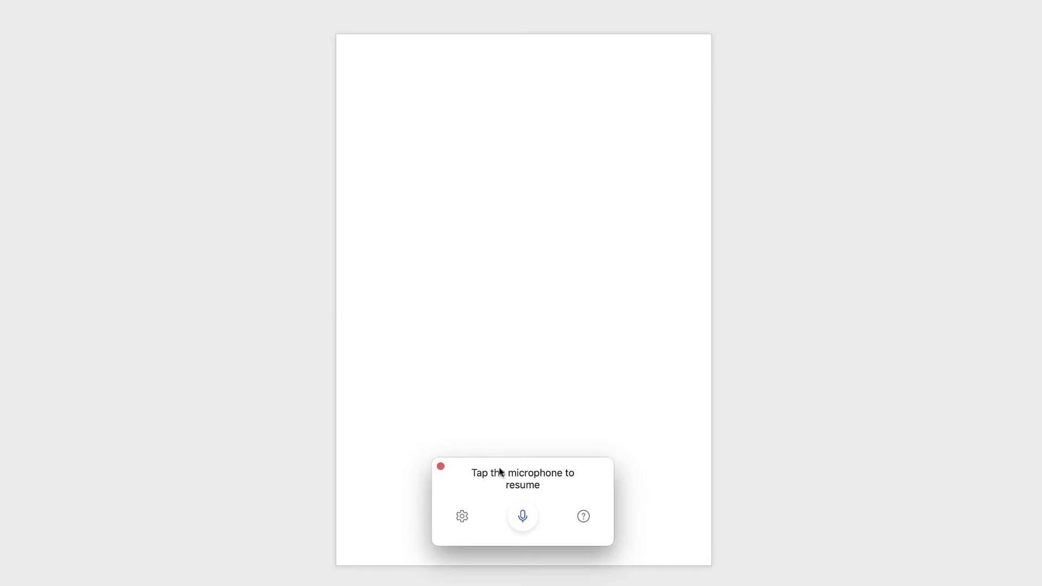
left_click(523, 520)
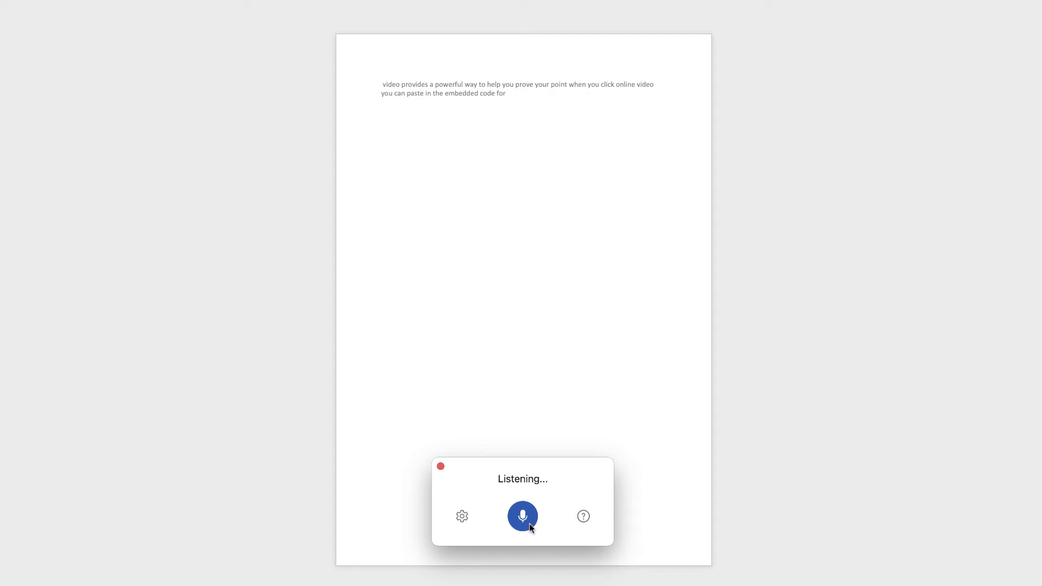
left_click(523, 519)
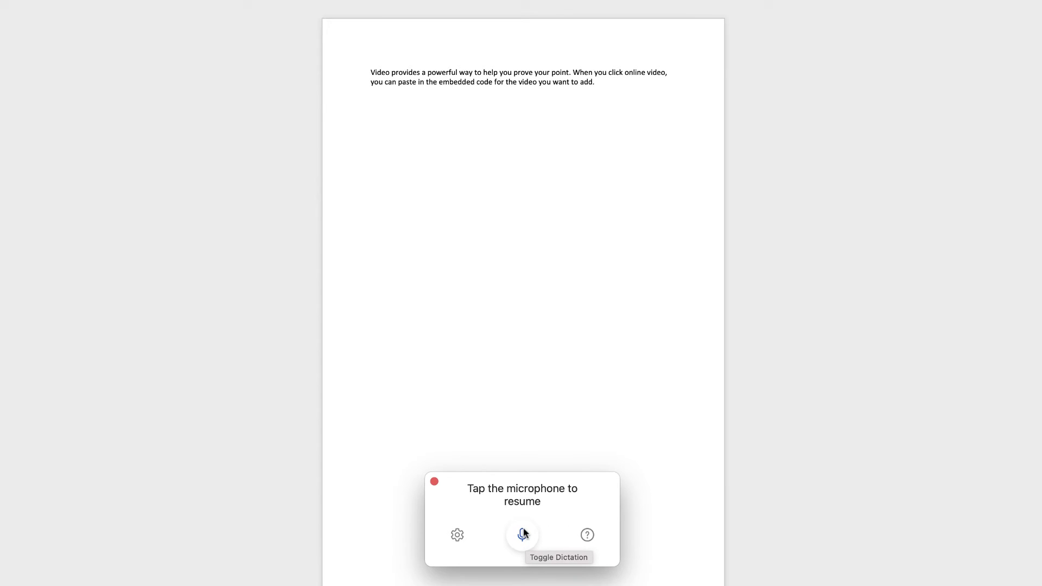
- Dictate a line about searching online for a video, then a paragraph starting 'To make your document look professionally produced.'
left_click(522, 538)
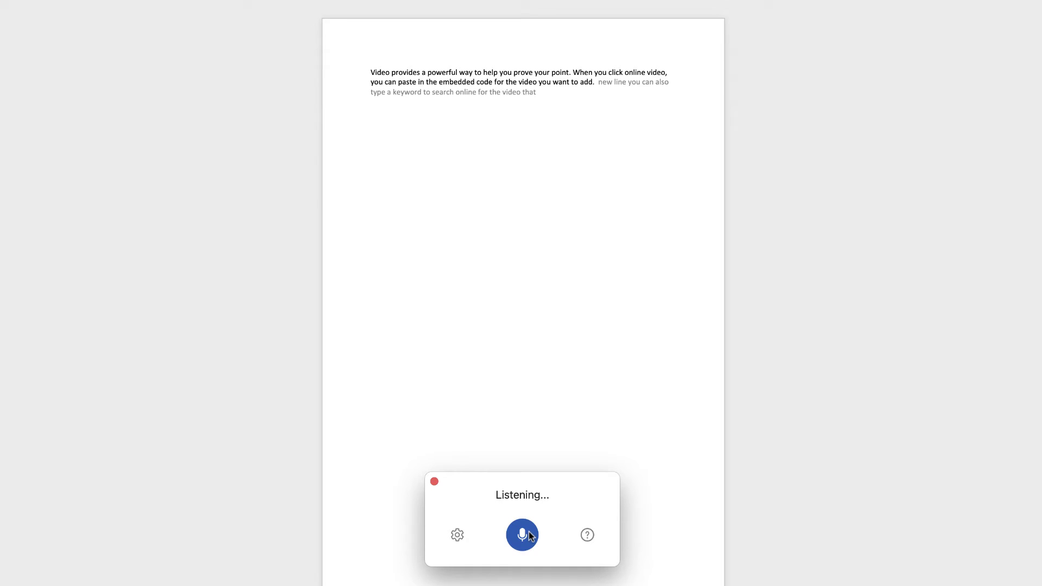
left_click(527, 534)
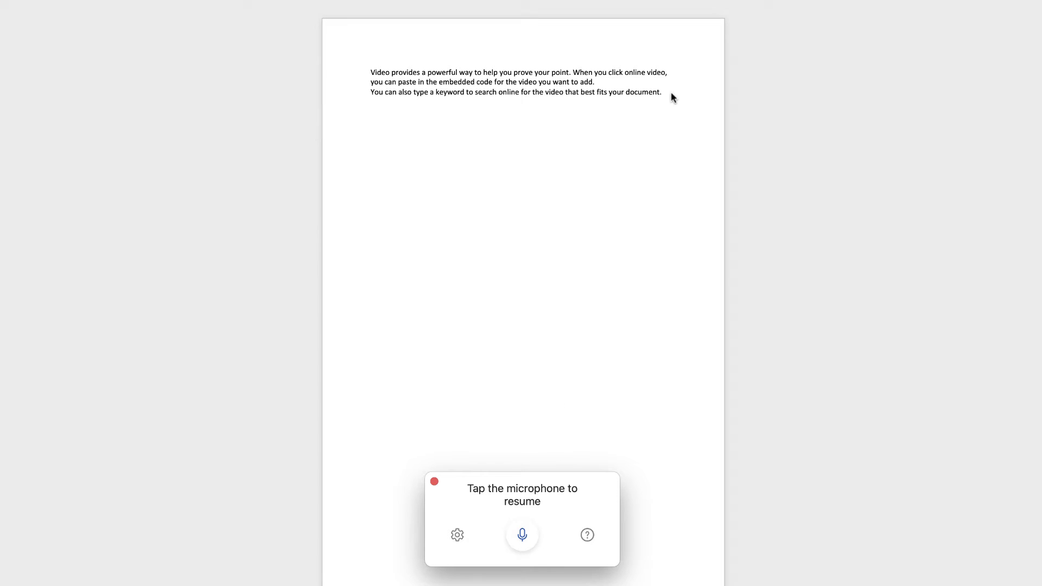
left_click(523, 536)
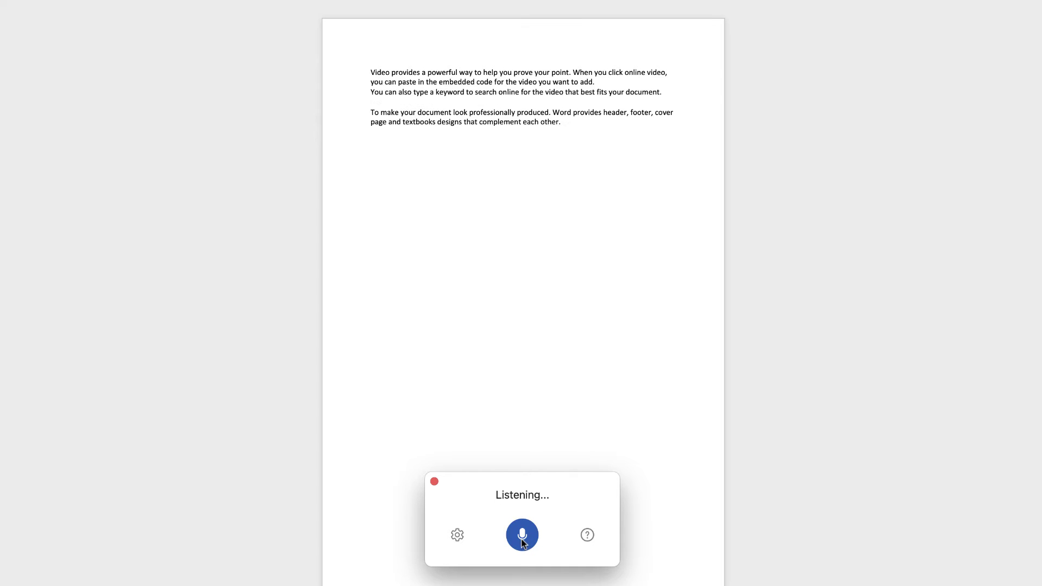
left_click(523, 537)
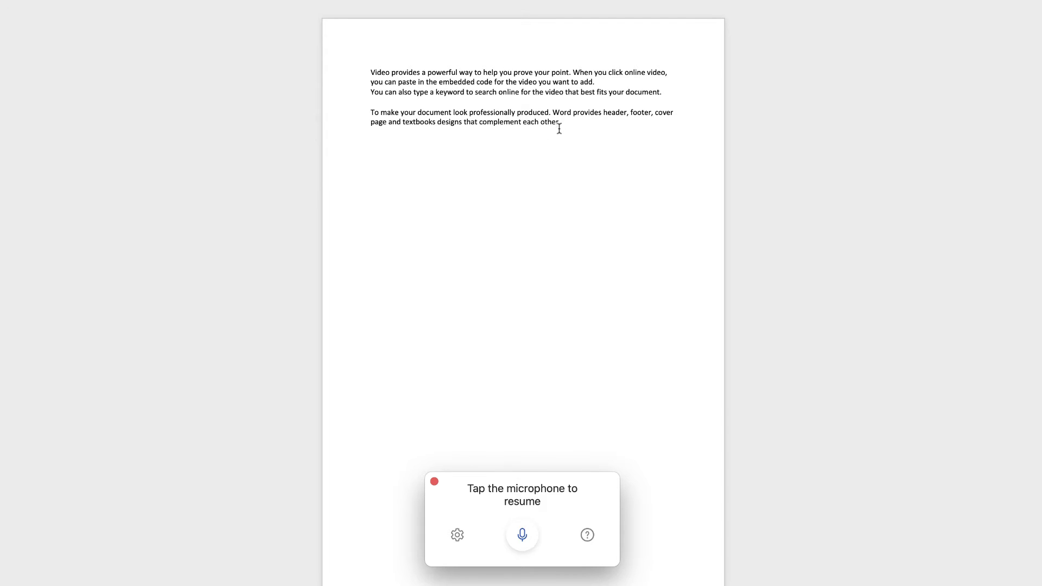
- Dictate 'delete' to remove 'other', then add the bold sentence 'For example, you can add matching cover page header and sidebar.'
left_click(524, 534)
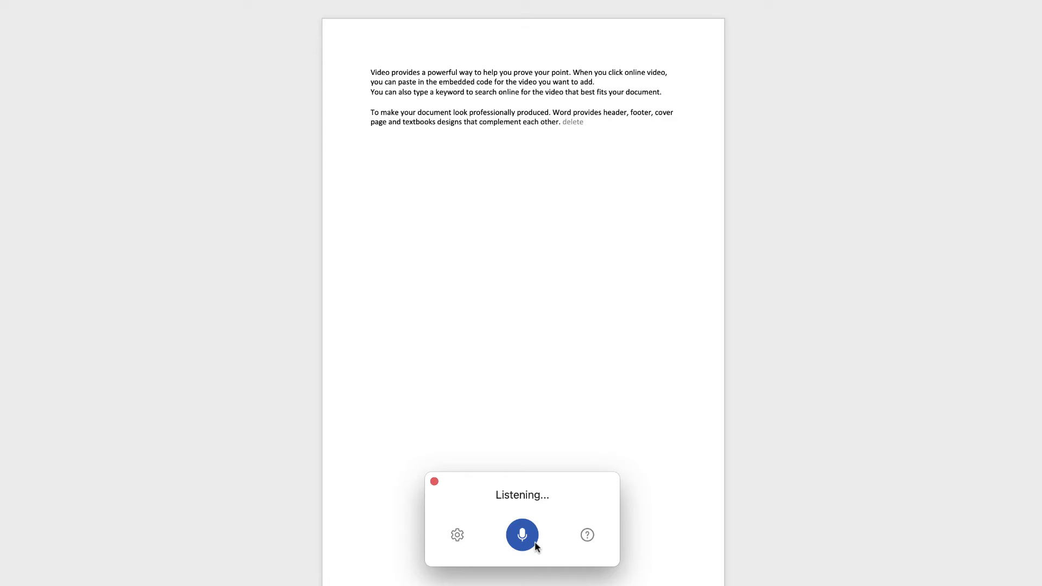
left_click(535, 544)
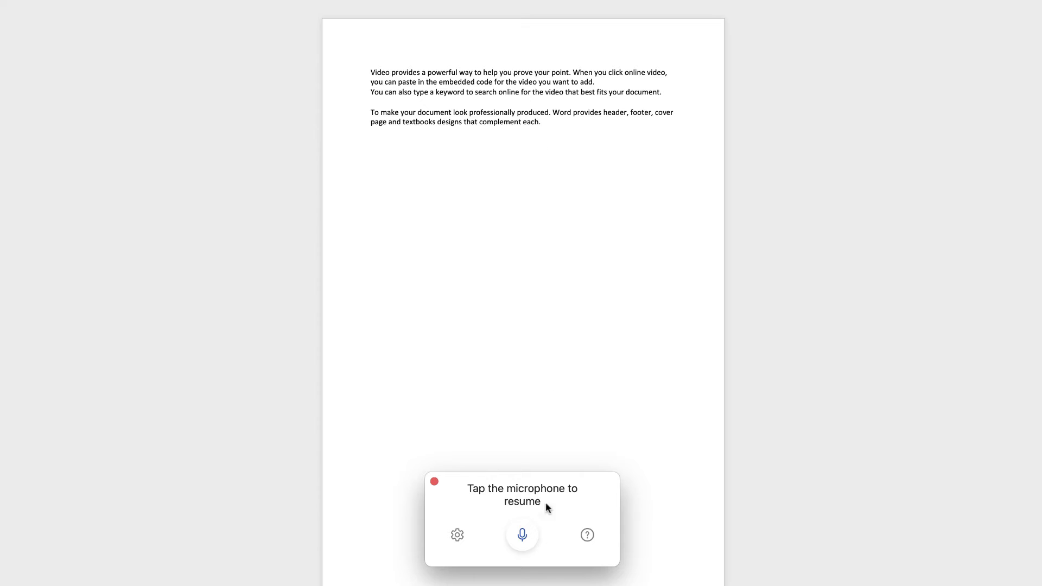
left_click(521, 536)
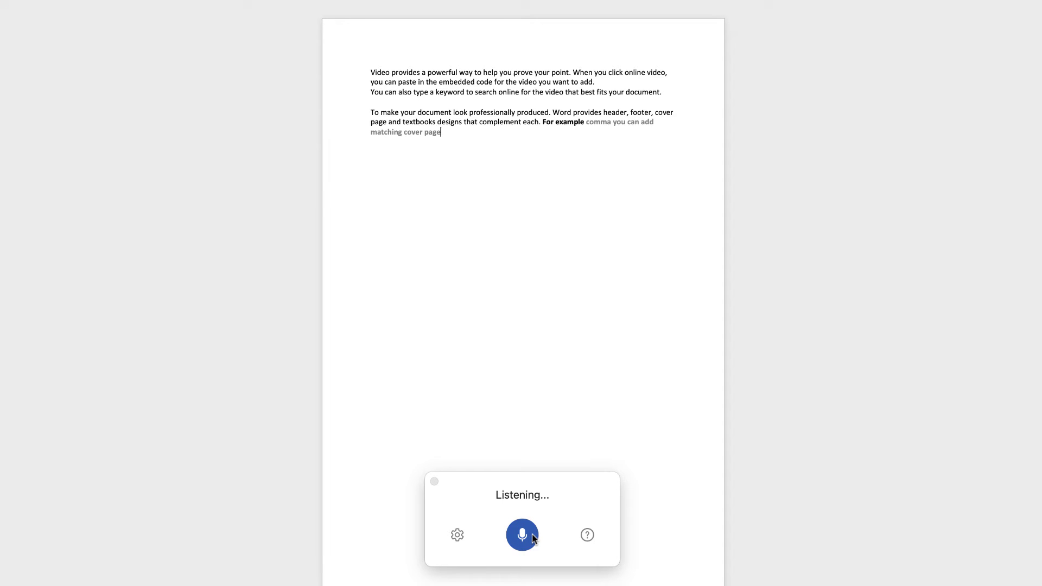
left_click(533, 536)
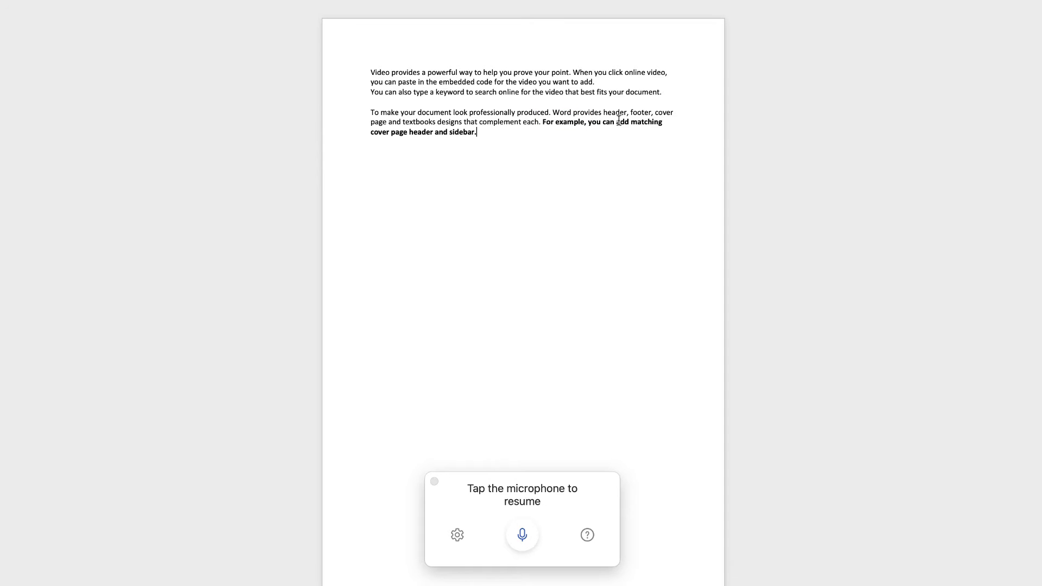
- Unbold the words after 'For example,' and move to the empty line below the paragraph
left_click_drag(482, 132, 588, 122)
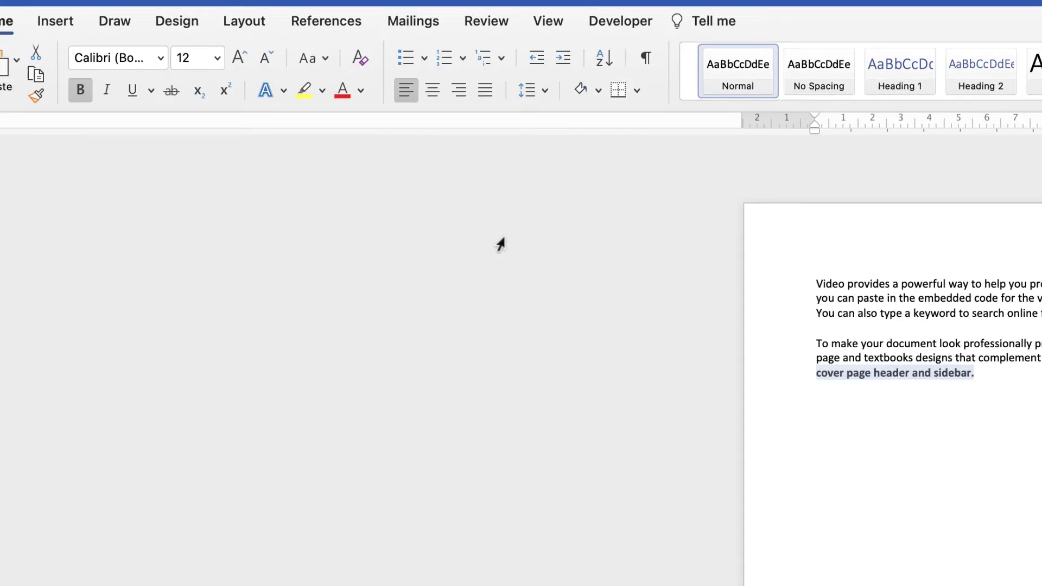
left_click(125, 123)
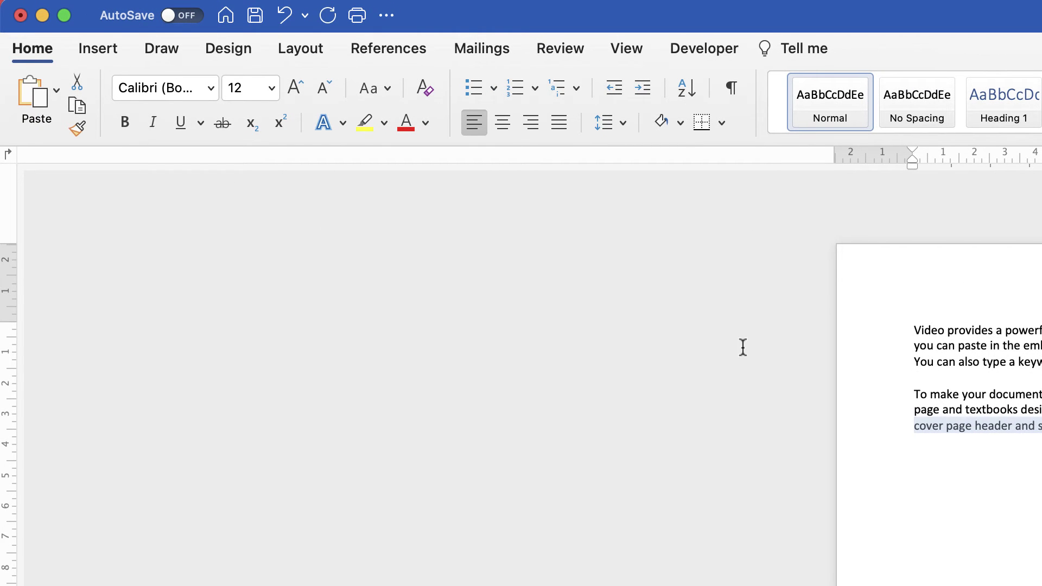
left_click(1031, 441)
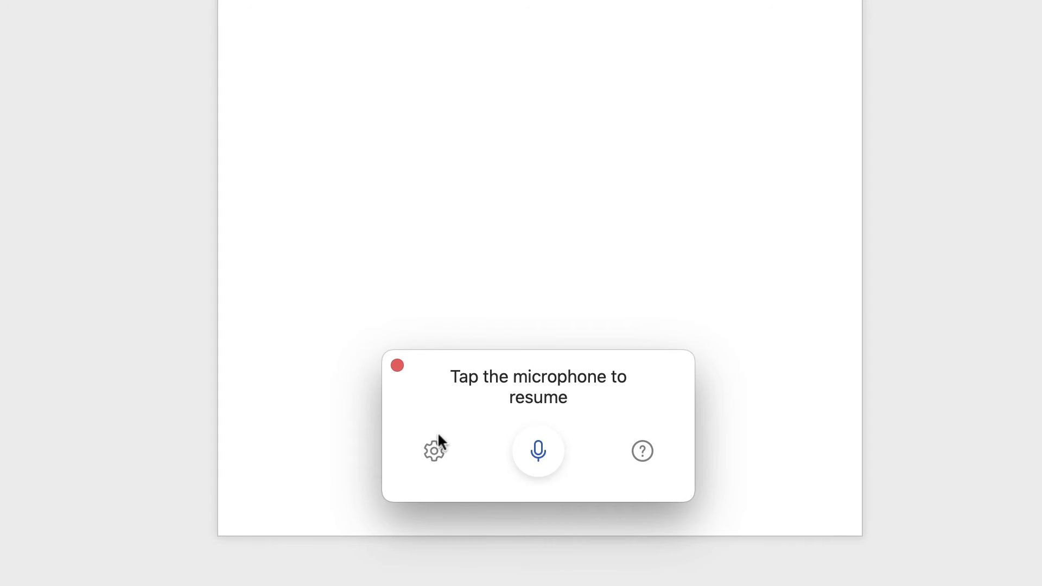
- Turn off auto-punctuation in the English (United Kingdom) dictation settings and close them
left_click(434, 452)
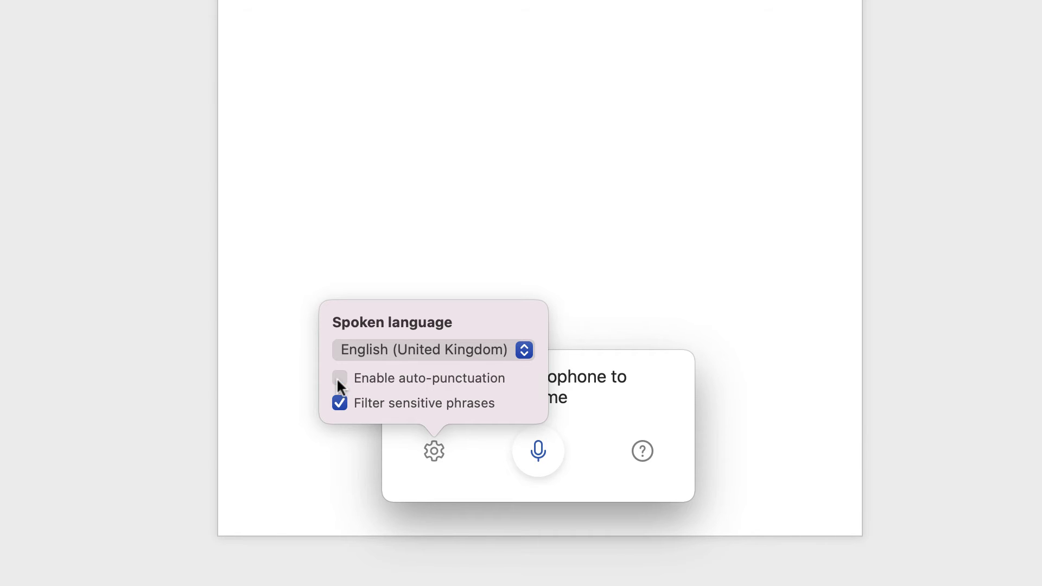
left_click(518, 434)
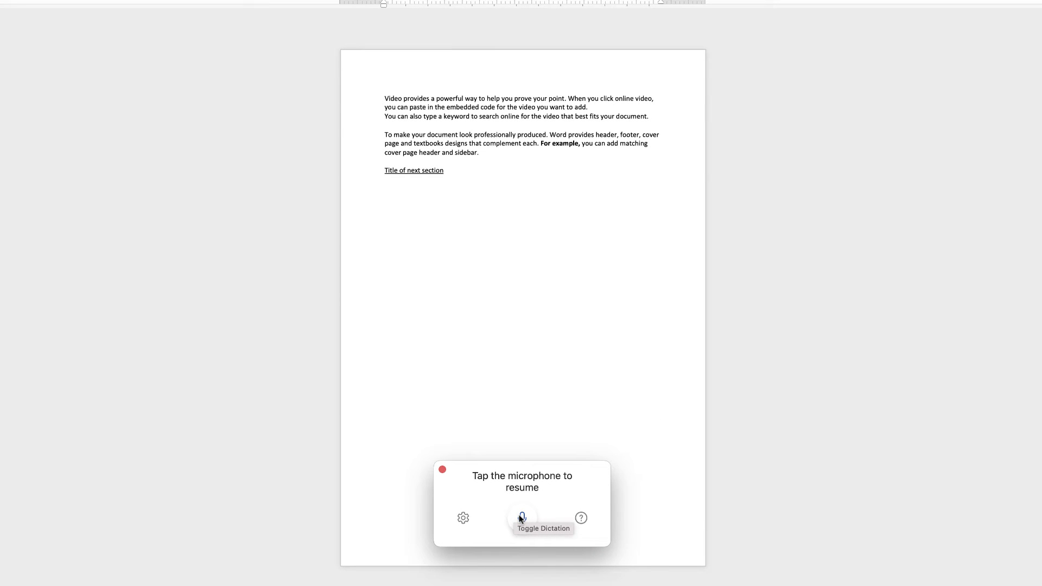
- Dictate three paragraphs from 'themes and styles also help' to 'then click the +.', speaking commas and full stops
left_click(520, 517)
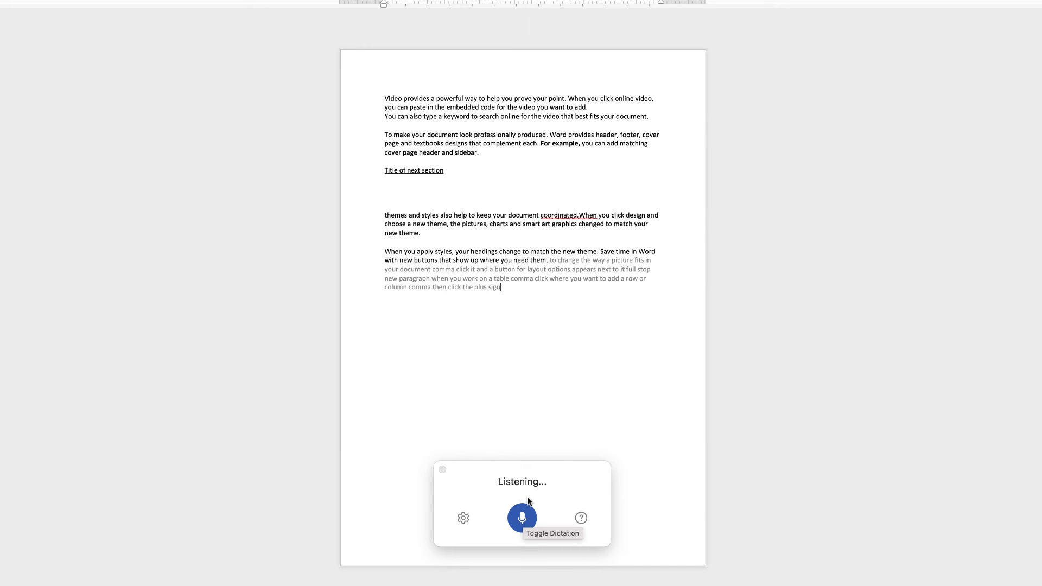
left_click(521, 518)
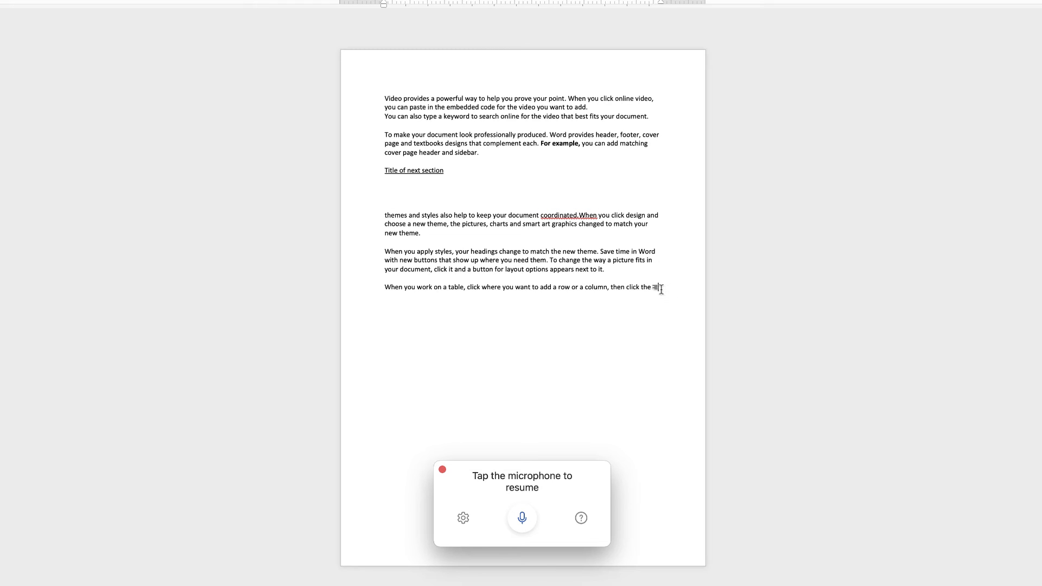
- Change 'coordinated.When' to 'coordinated when' and replace the closing '+.' with the words plus sign
left_click(586, 216)
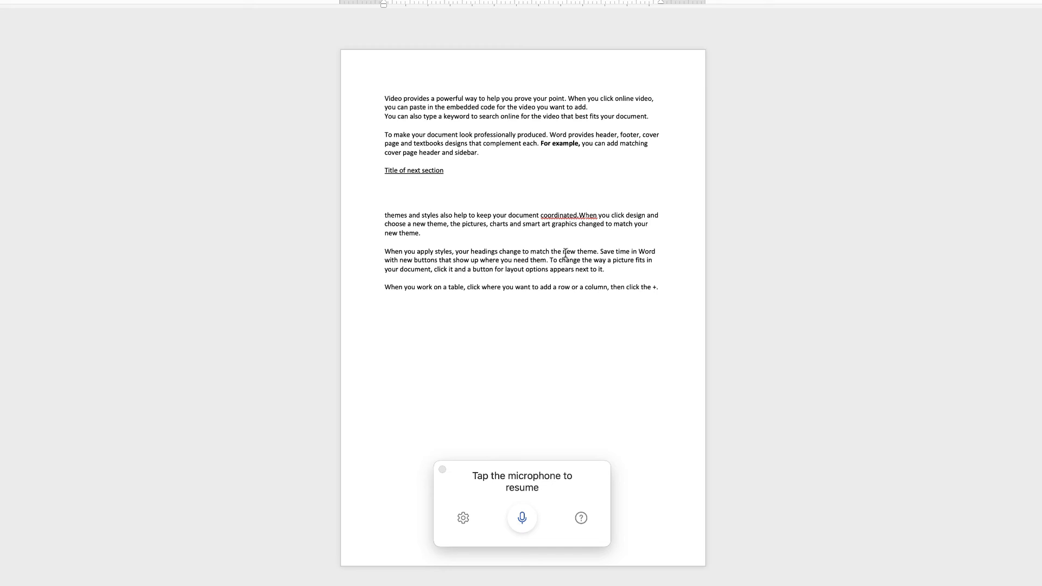
key("BackSpace")
key("Delete")
type("w")
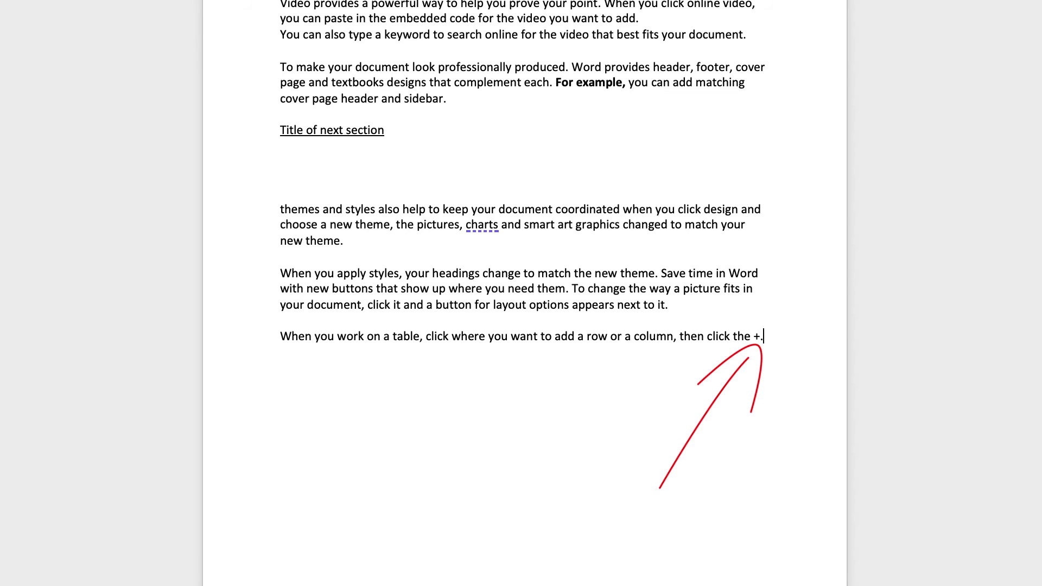
key("BackSpace")
key("BackSpace")
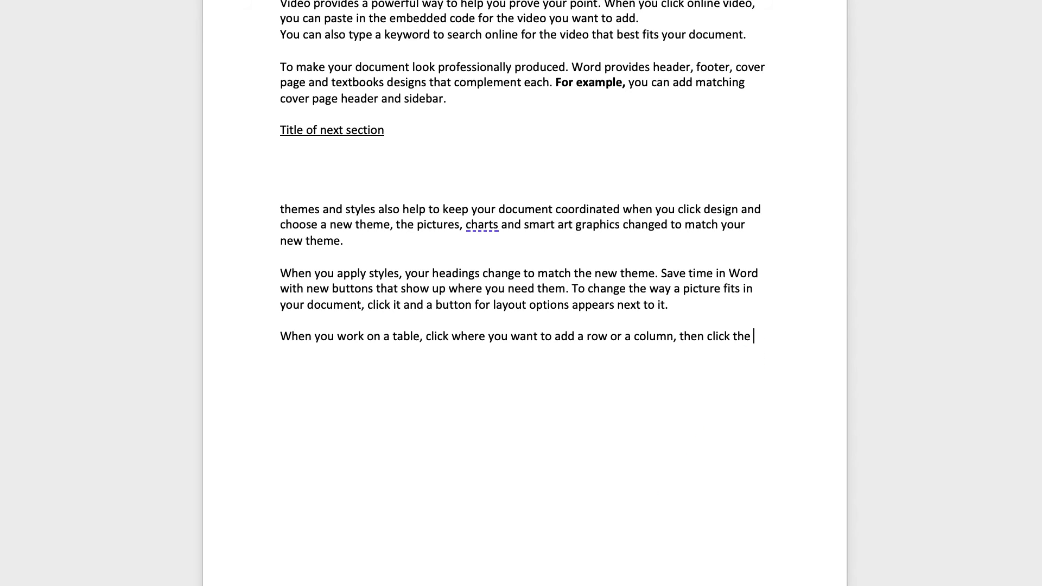
type("plus ")
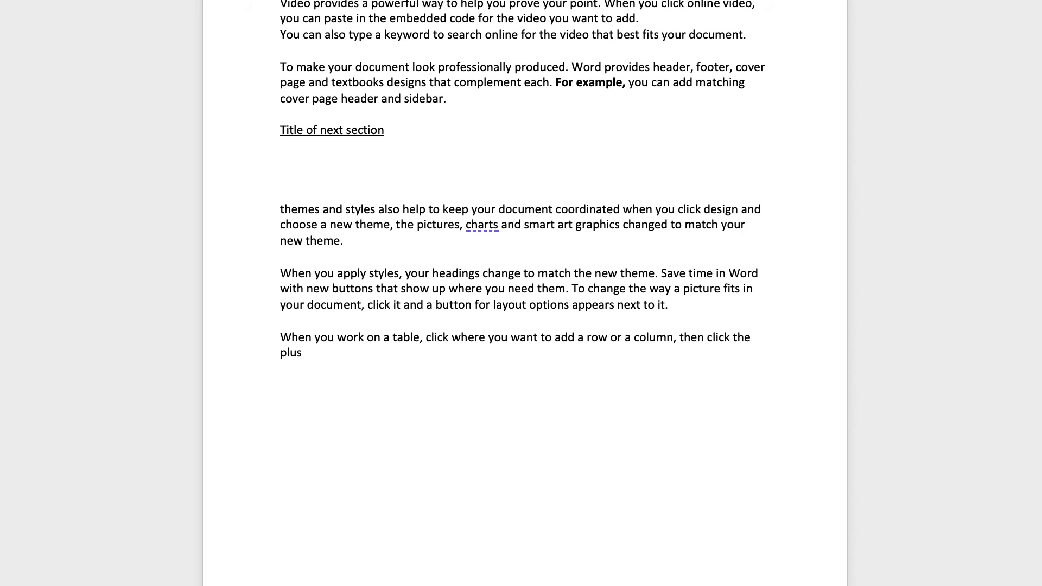
type("sig")
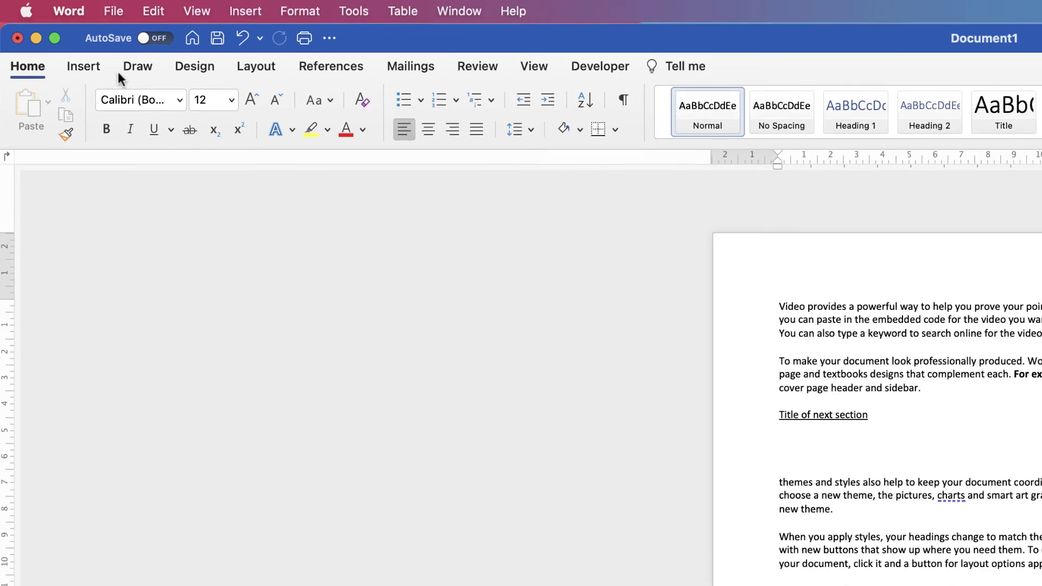
- Draw a roughly 15.88 × 5.4 cm text box below the table sentence, with the cursor inside it
left_click(84, 71)
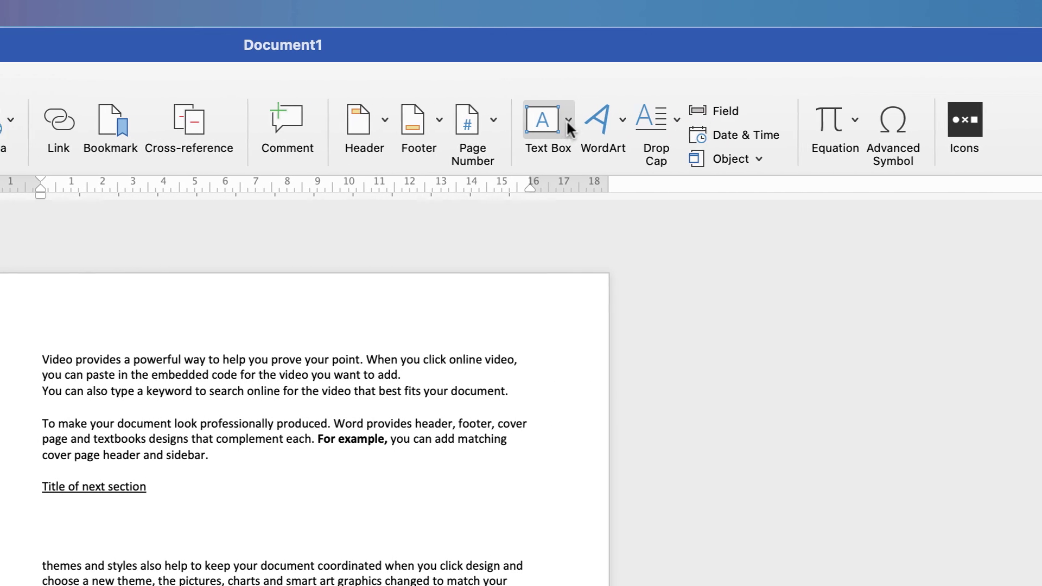
left_click(565, 119)
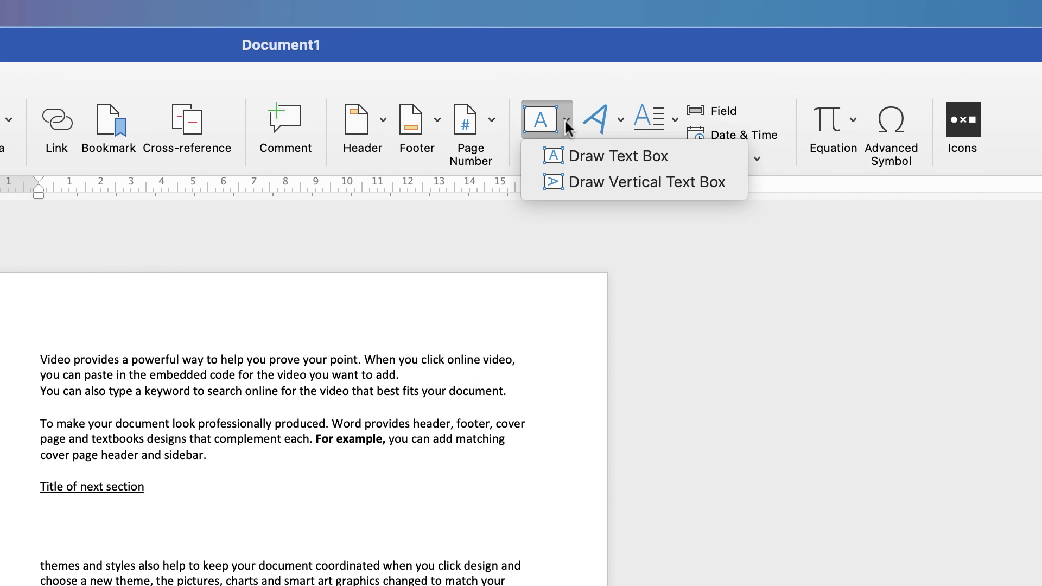
left_click(594, 156)
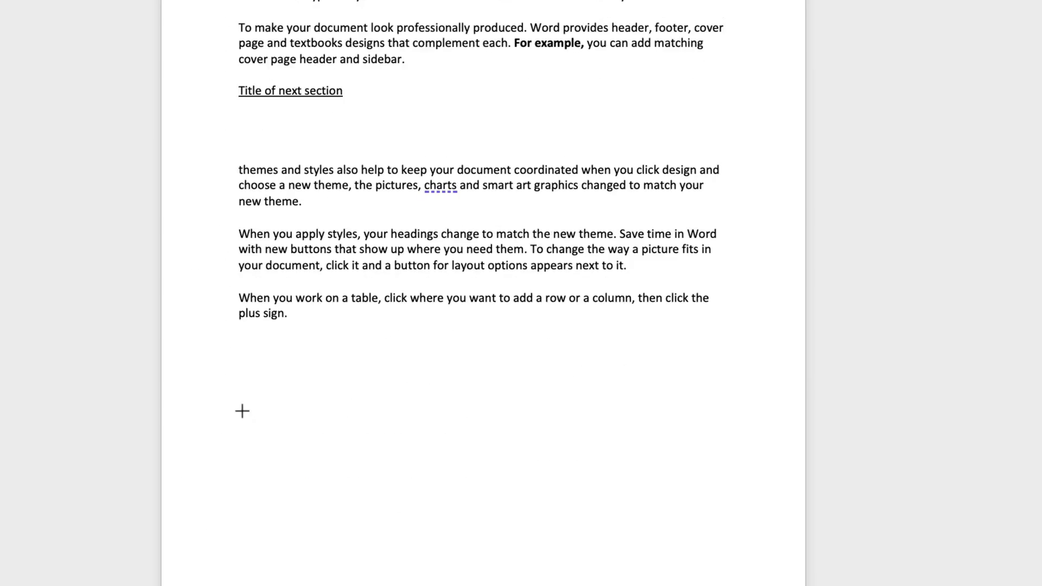
left_click_drag(232, 355, 718, 519)
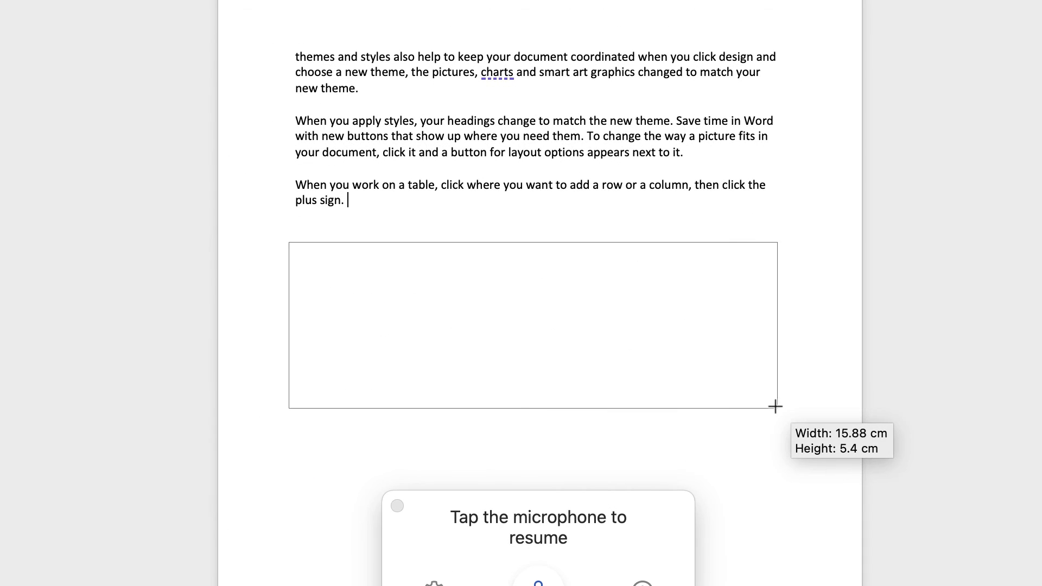
left_click_drag(774, 406, 775, 406)
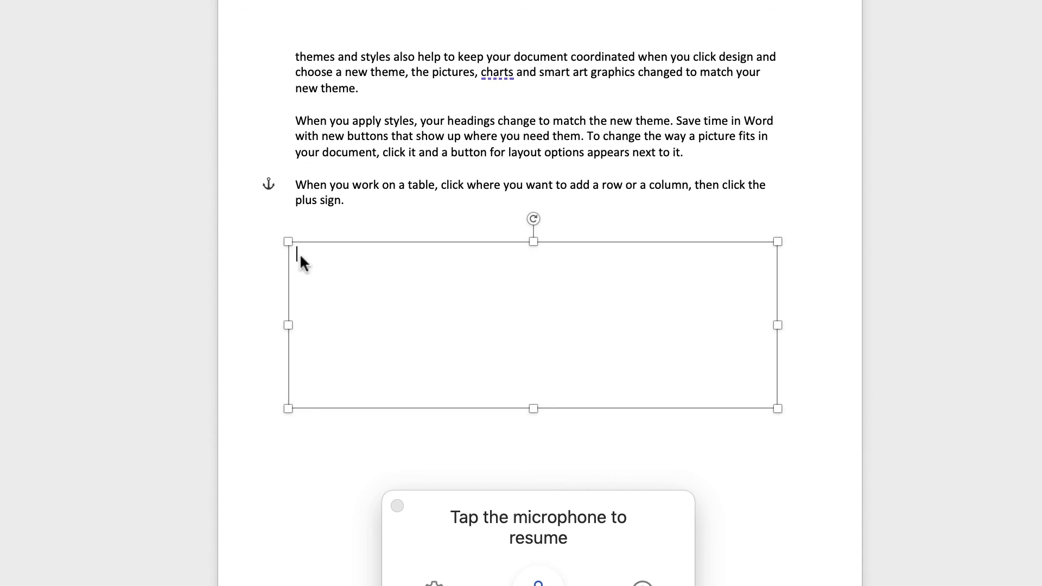
left_click(380, 217)
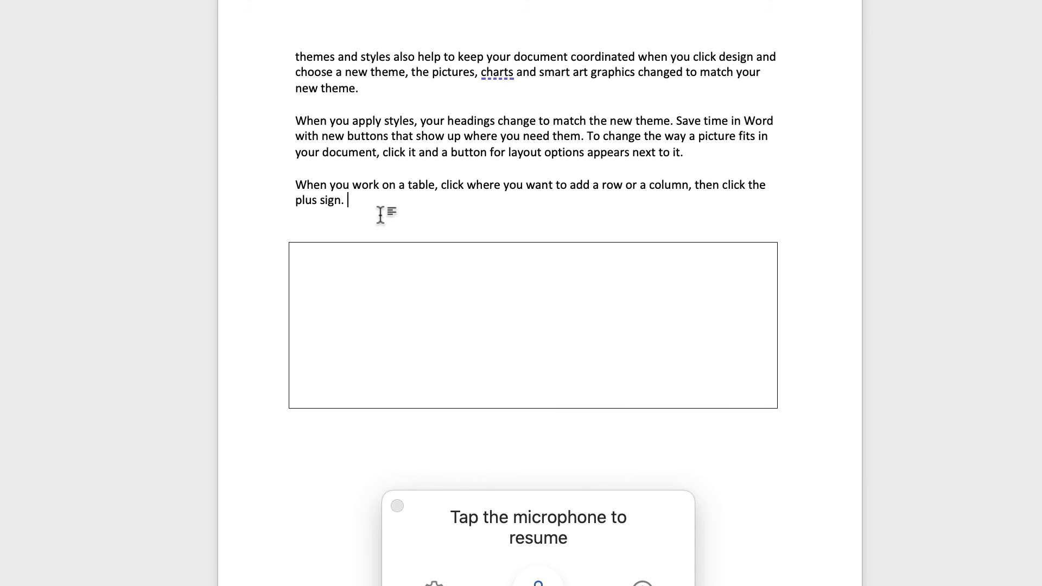
left_click(372, 242)
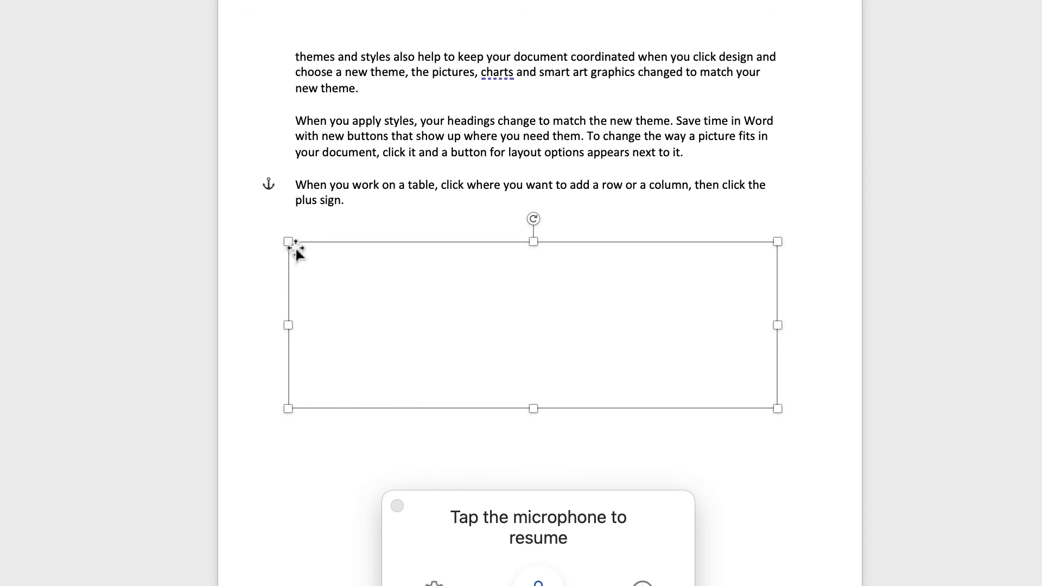
left_click(314, 259)
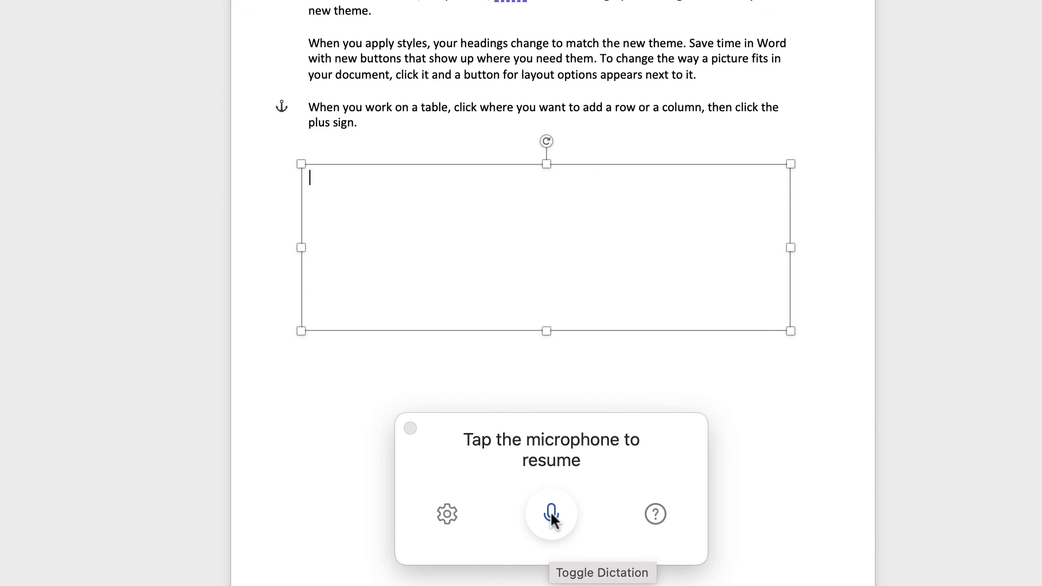
- Dictate the reading-view paragraph into the text box, finishing with 'even on another device.'
left_click(550, 511)
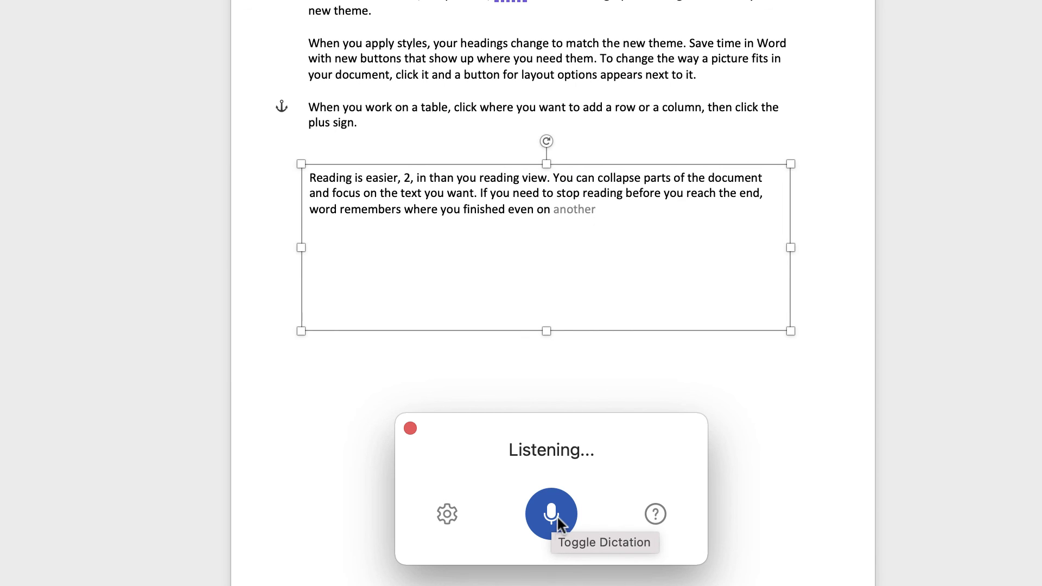
left_click(555, 512)
left_click(557, 514)
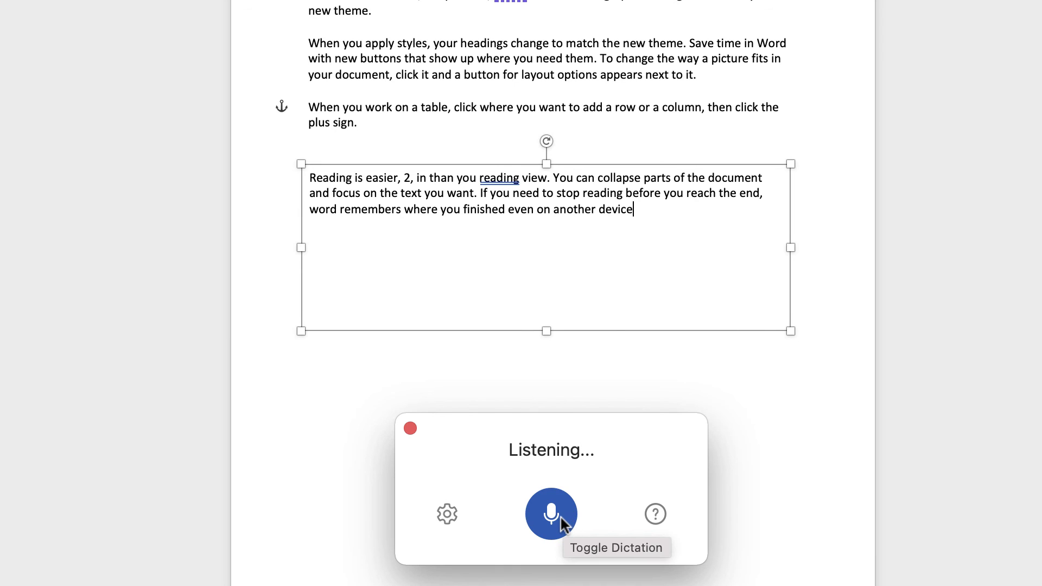
left_click(564, 515)
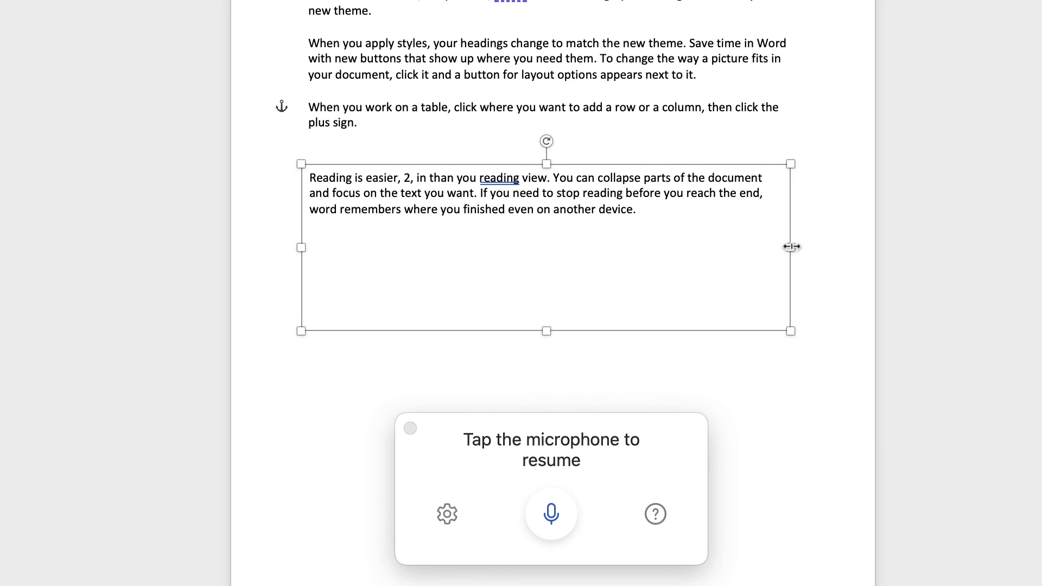
- Resize the text box to about 11.22 cm wide and move it to 2.54 cm left, 14.92 cm top
left_click_drag(790, 247, 647, 239)
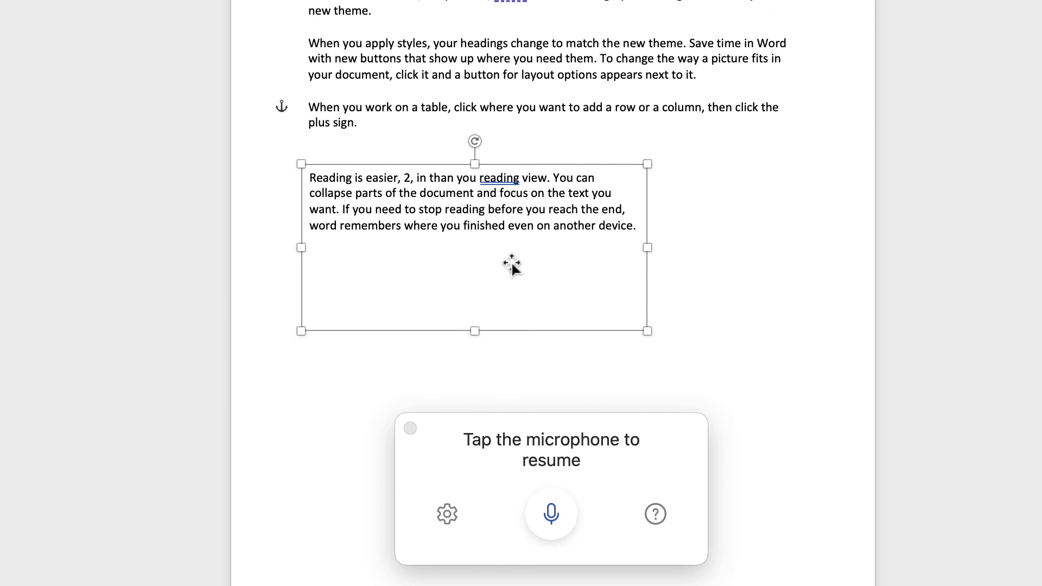
left_click_drag(512, 265, 526, 154)
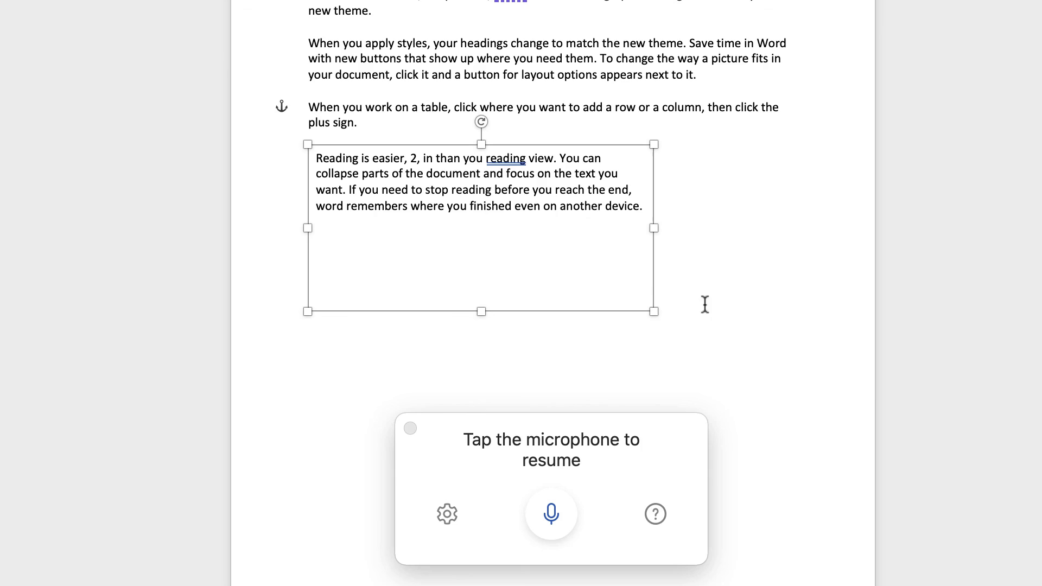